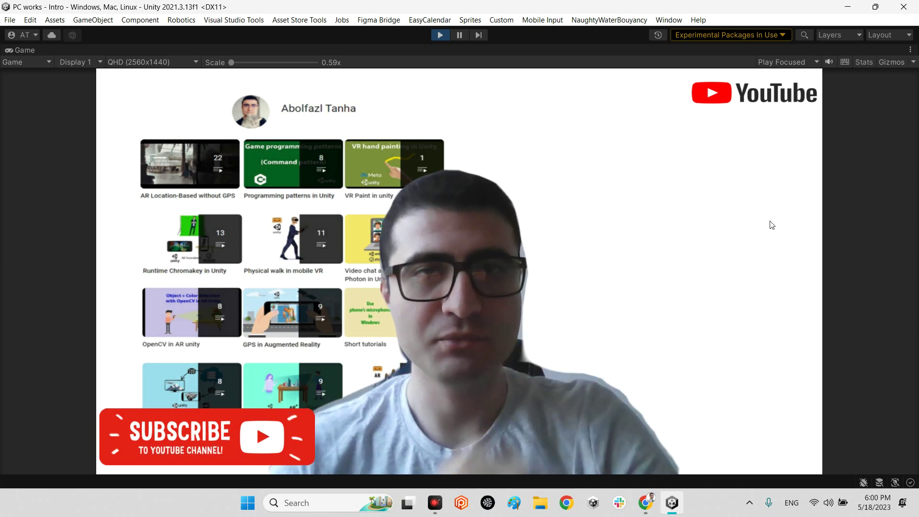
# Step: Stop Play mode and restore the editor layout from the maximized Game view
pyautogui.click(440, 35)
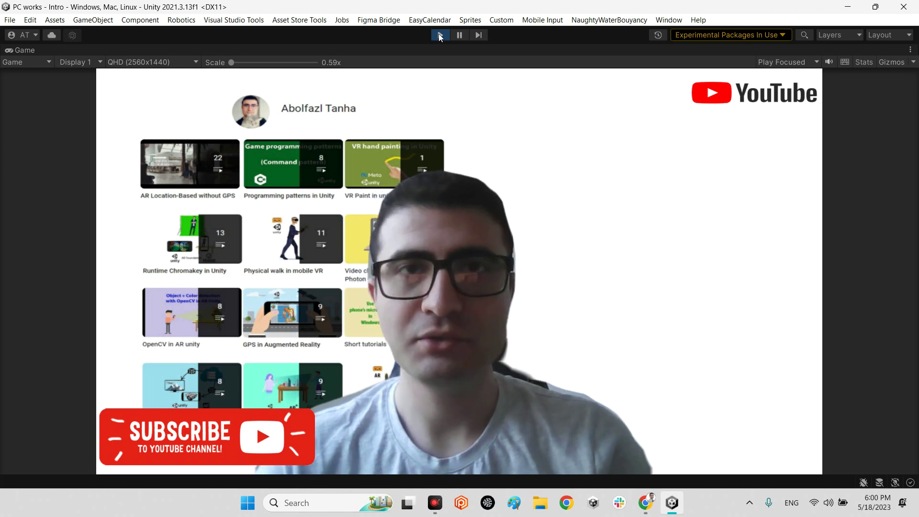
pyautogui.click(433, 88)
pyautogui.doubleClick(22, 49)
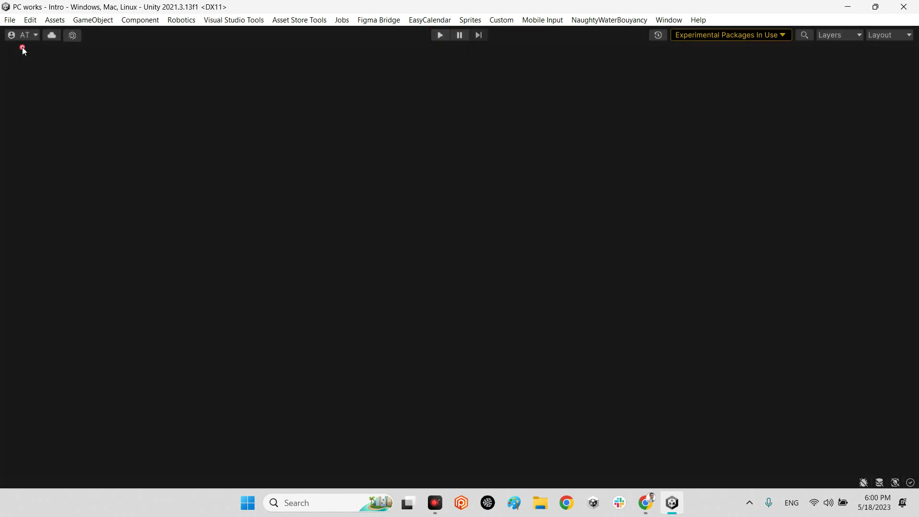
# Step: Switch to Chrome and view the download options of the NaughtyWaterBuoyancy GitHub repository
pyautogui.click(646, 503)
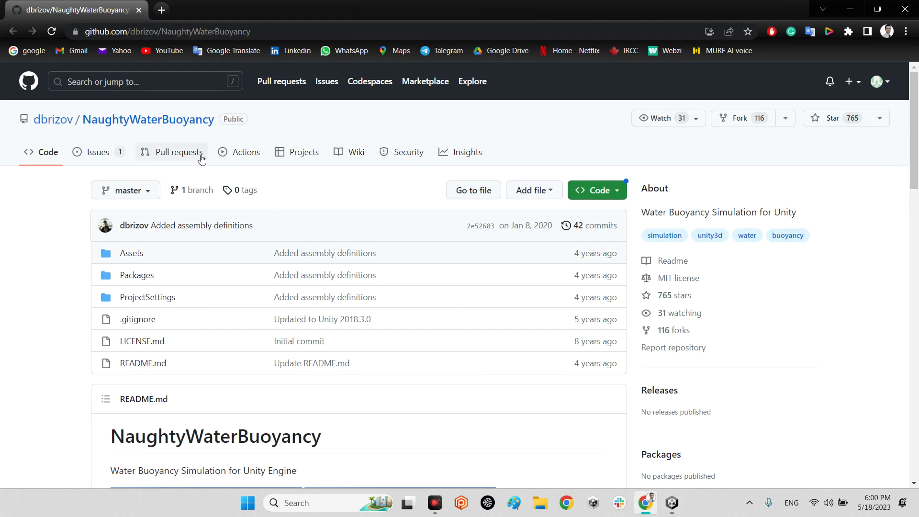
pyautogui.moveTo(38, 127)
pyautogui.click(616, 192)
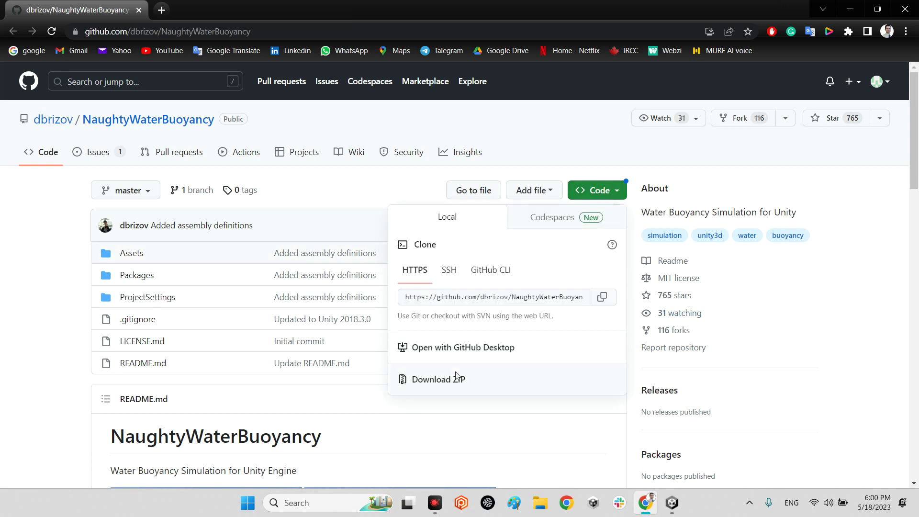
pyautogui.click(78, 246)
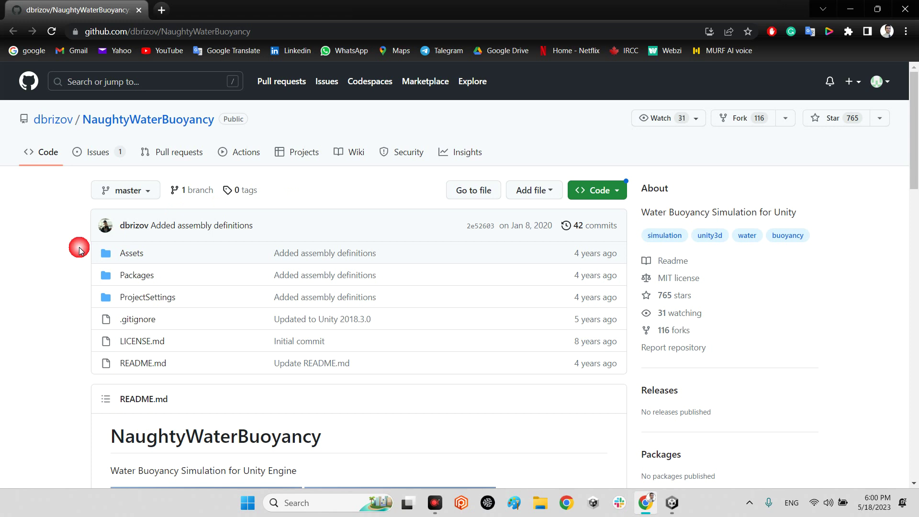
# Step: Look inside the repository's Assets folder, return to its main page, and switch back to Unity
pyautogui.click(142, 255)
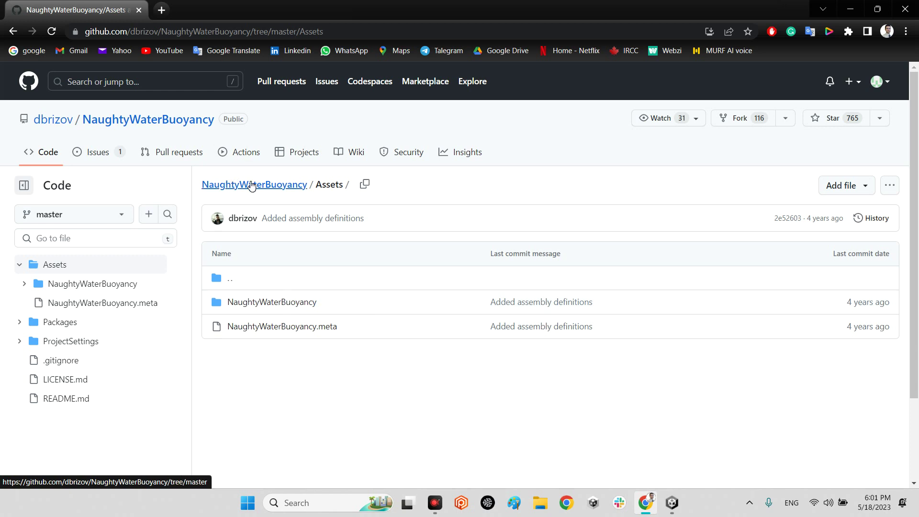
pyautogui.click(245, 185)
pyautogui.click(163, 123)
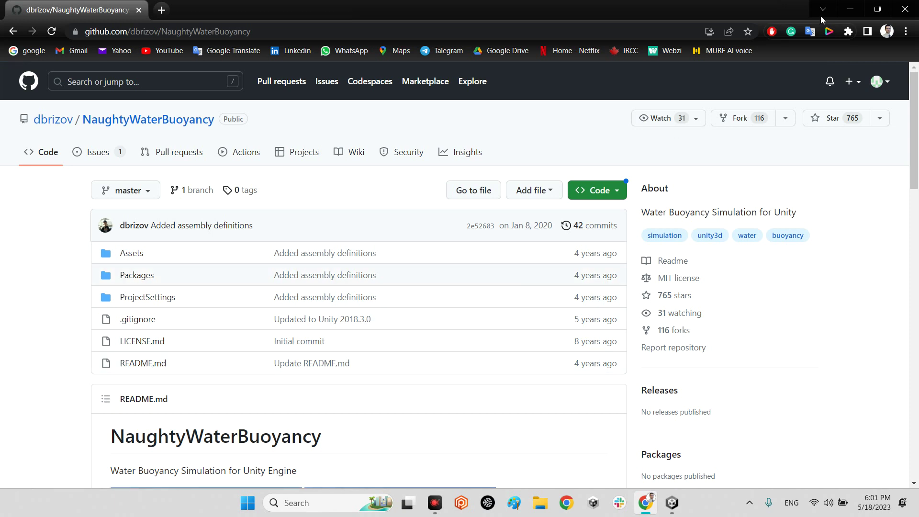
pyautogui.click(850, 10)
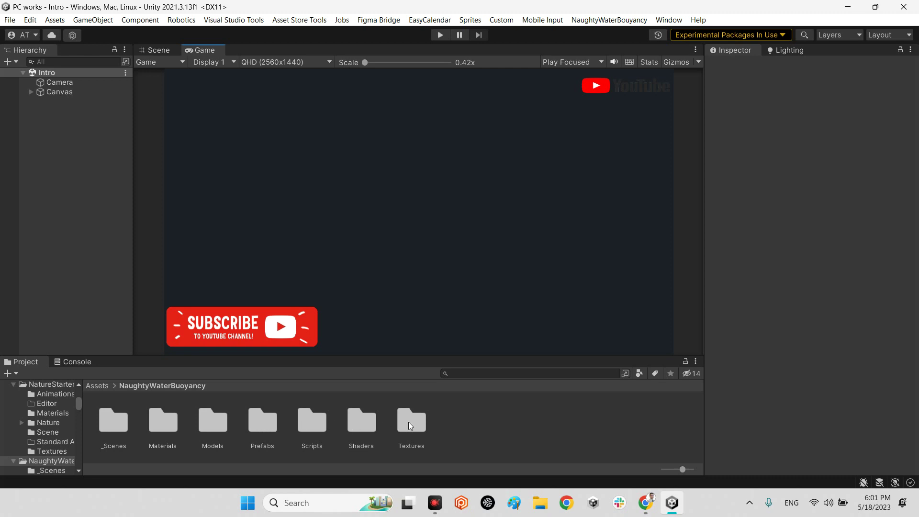
# Step: Open the Main scene from NaughtyWaterBuoyancy's _Scenes folder and clear the Console
pyautogui.doubleClick(119, 426)
pyautogui.doubleClick(115, 423)
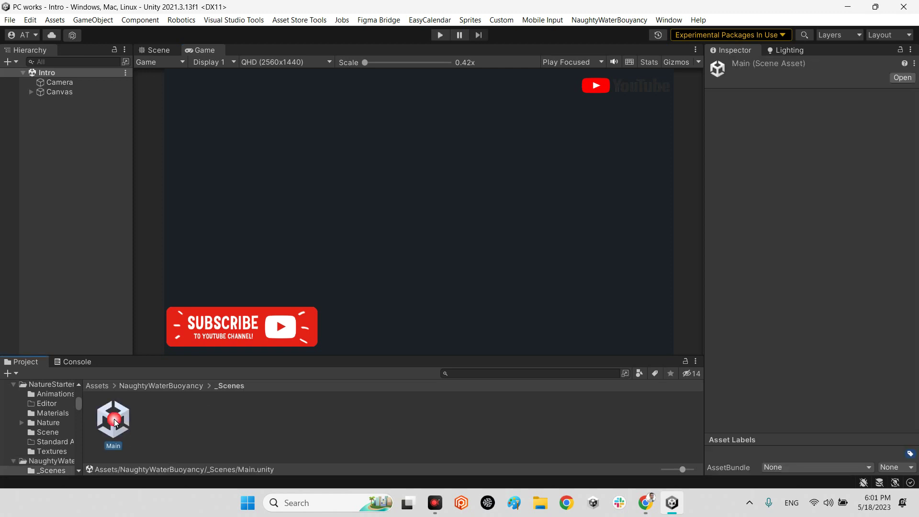
pyautogui.click(73, 362)
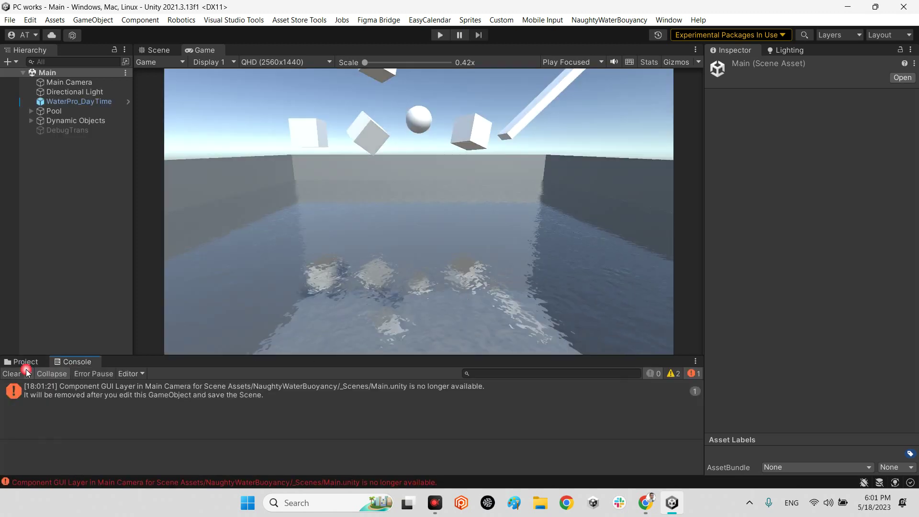
pyautogui.click(12, 373)
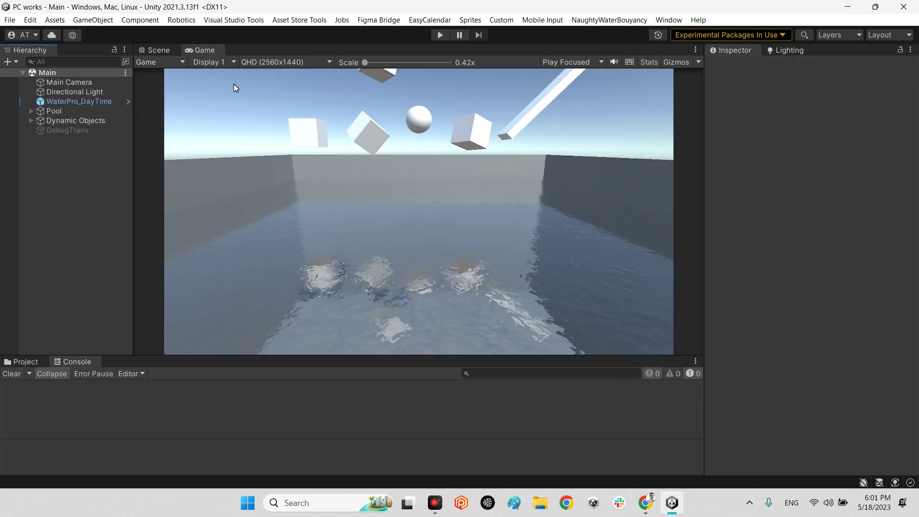
# Step: Select the WaterPro_DayTime water surface in the Scene view and examine its Water FX, Water Waves and Water Volume components
pyautogui.click(159, 50)
pyautogui.moveTo(364, 144); pyautogui.dragTo(402, 242, button='right')
pyautogui.press('e')
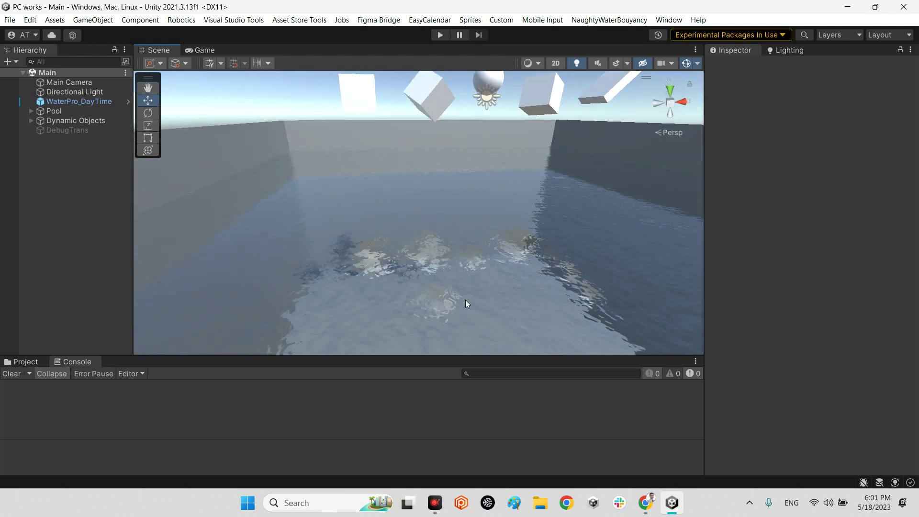
pyautogui.click(438, 209)
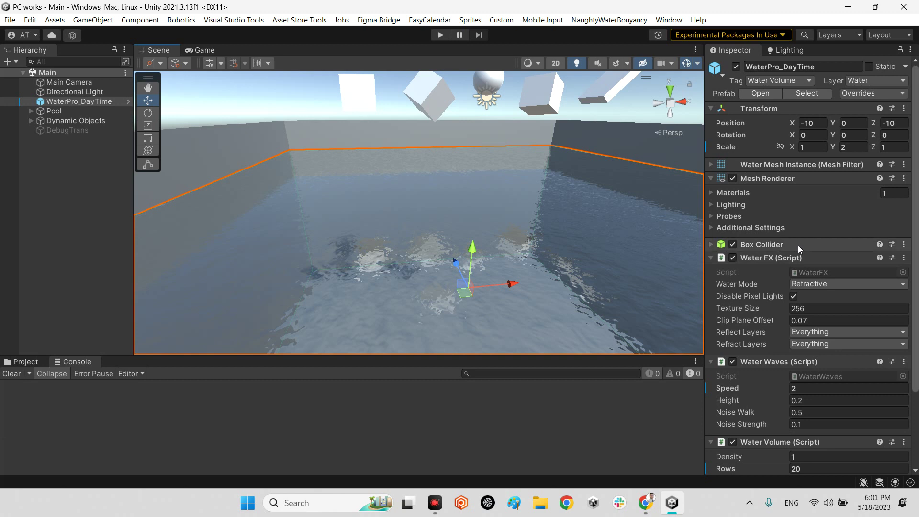
pyautogui.scroll(-4, 802, 278)
pyautogui.scroll(1, 802, 279)
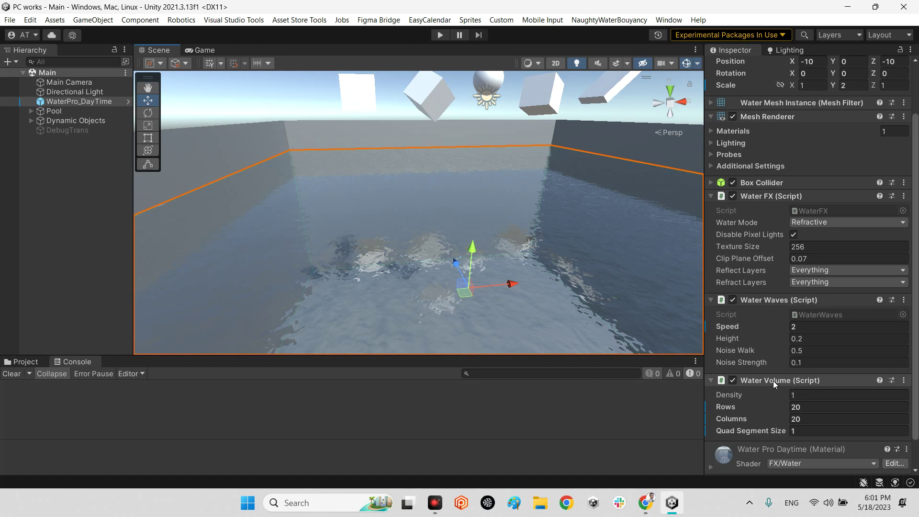
pyautogui.scroll(2, 752, 364)
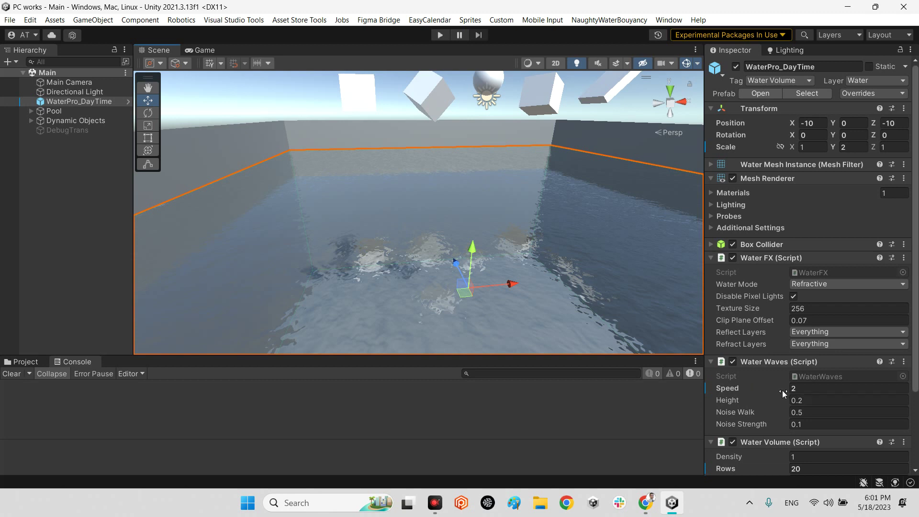
pyautogui.scroll(-2, 778, 421)
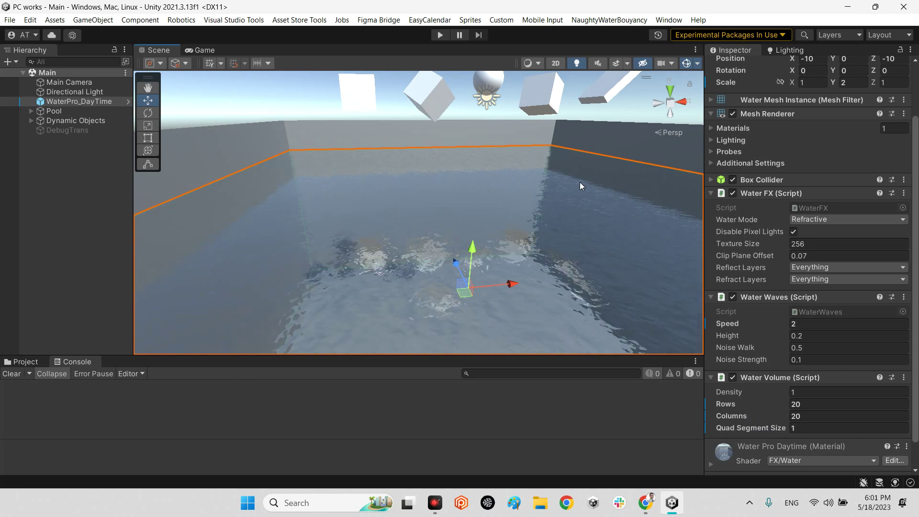
# Step: Set the Water Mode of WaterPro_DayTime's Water FX component to Reflective and view the water surface
pyautogui.click(819, 220)
pyautogui.click(826, 245)
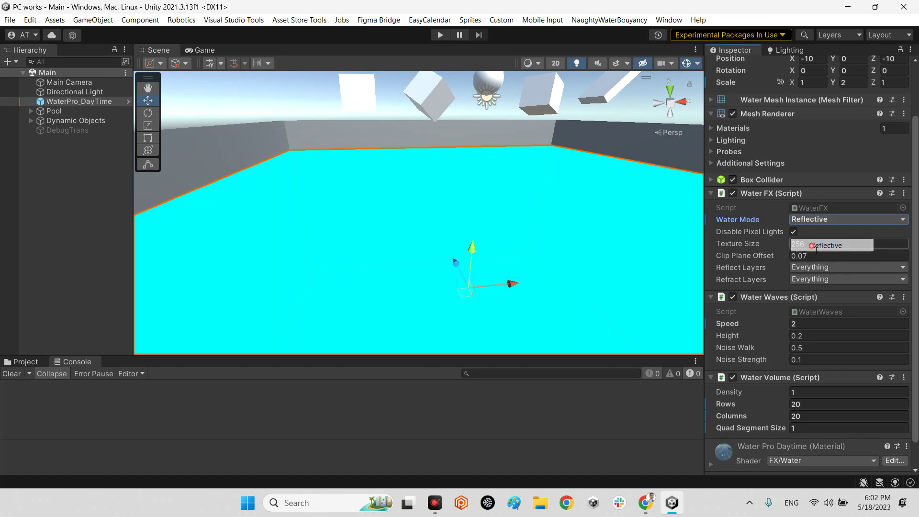
pyautogui.moveTo(412, 230); pyautogui.dragTo(572, 180, button='right')
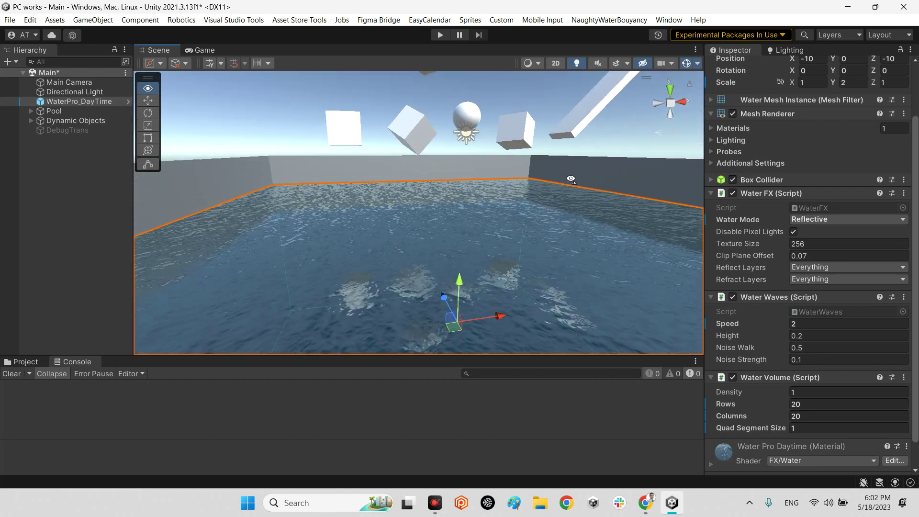
# Step: Set the Water Mode to Simple and inspect the water surface from different angles
pyautogui.click(840, 218)
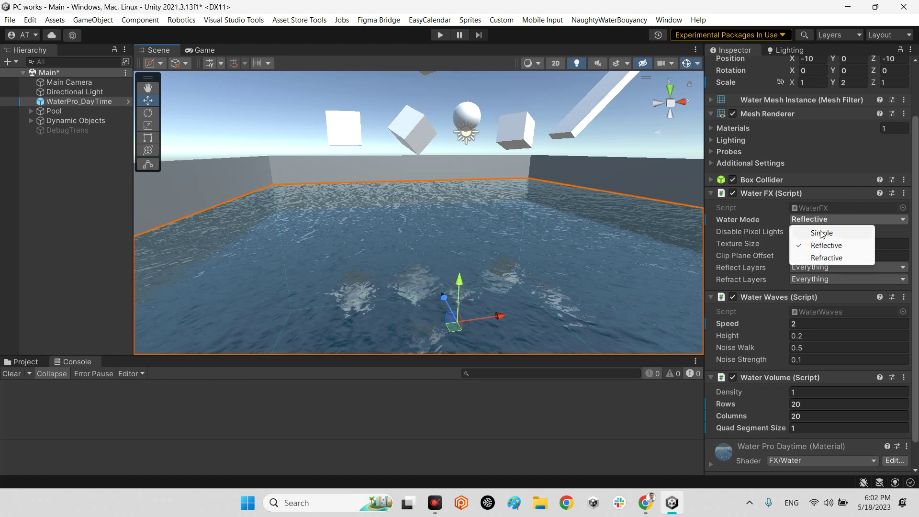
pyautogui.click(820, 233)
pyautogui.moveTo(513, 268); pyautogui.dragTo(570, 261, button='right')
pyautogui.moveTo(472, 220); pyautogui.dragTo(560, 227, button='right')
pyautogui.press('s')
# Step: Stretch WaterPro_DayTime beyond the pool with the Rect tool to a scale of about 2.48 in X and 3.10 in Z
pyautogui.press('r')
pyautogui.press('t')
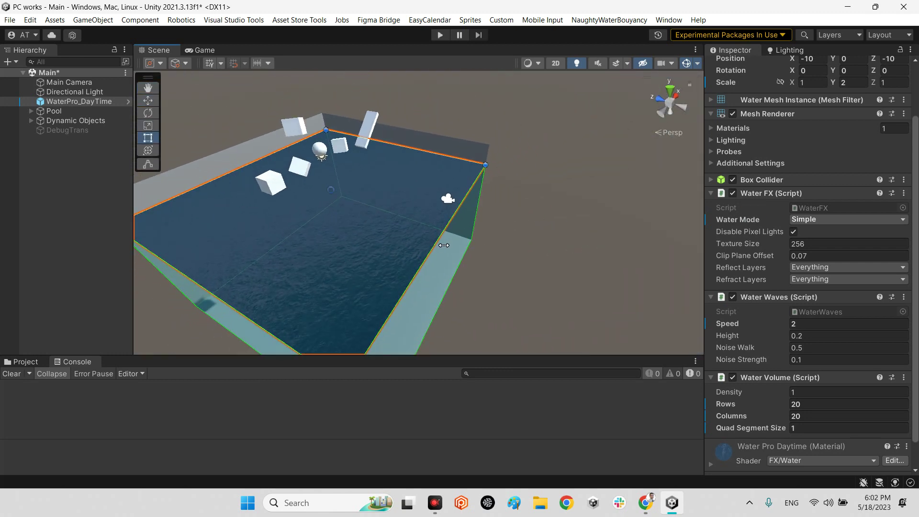
pyautogui.press('r')
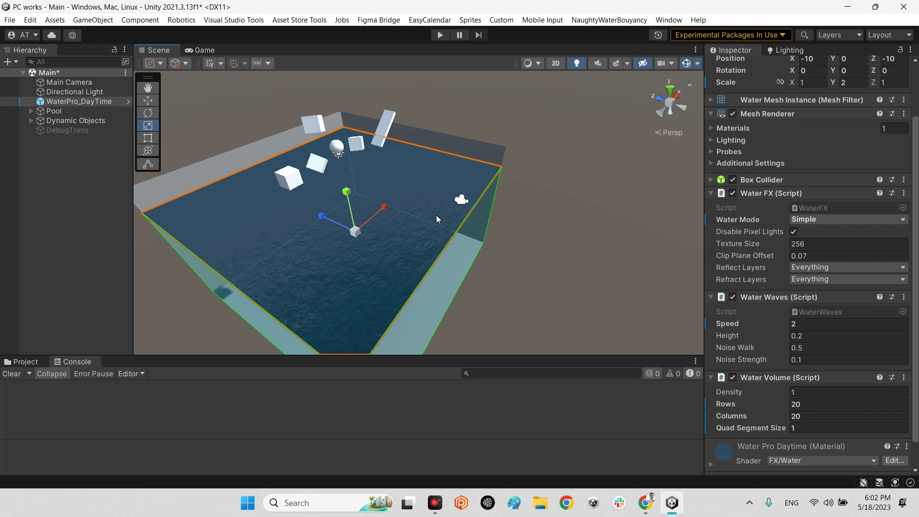
pyautogui.press('t')
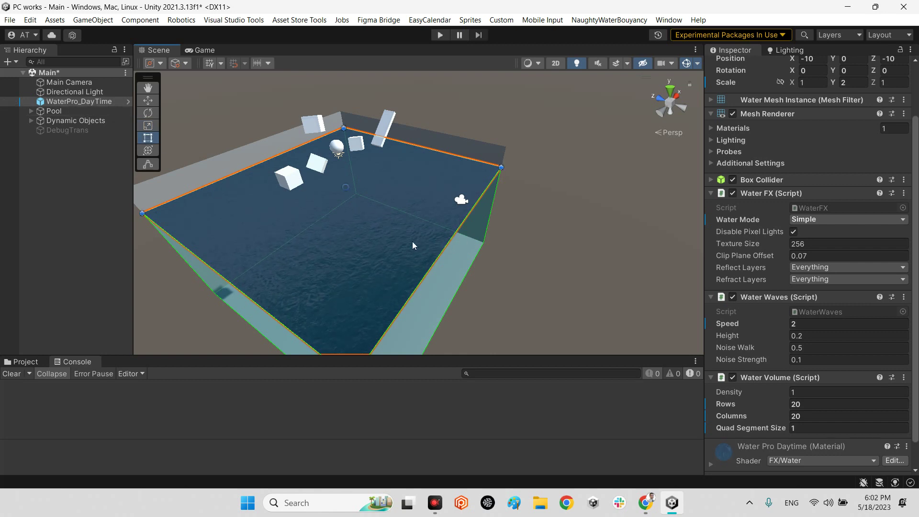
pyautogui.moveTo(441, 257); pyautogui.dragTo(673, 289)
pyautogui.moveTo(235, 275); pyautogui.dragTo(346, 260, button='right')
pyautogui.scroll(-6, 349, 261)
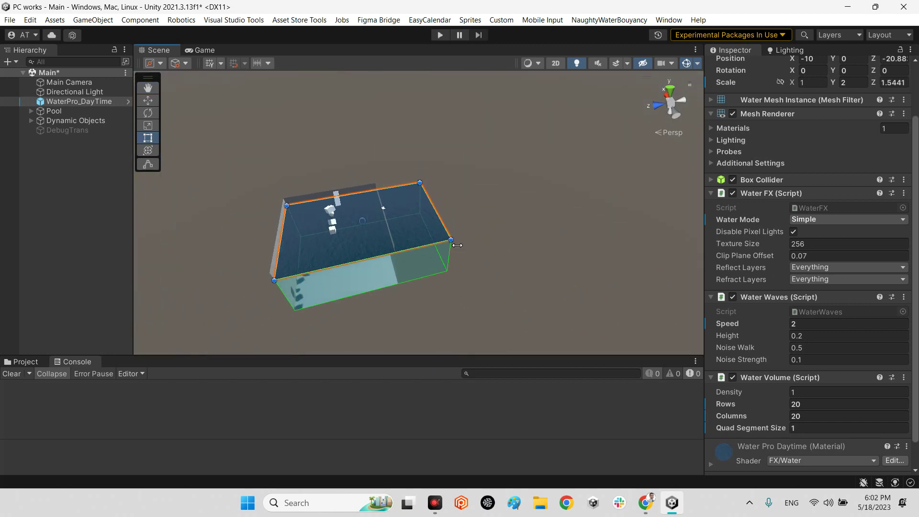
pyautogui.moveTo(458, 246); pyautogui.dragTo(769, 356)
pyautogui.moveTo(597, 295); pyautogui.dragTo(574, 252, button='right')
# Step: Switch the enlarged water's Water Mode to Reflective
pyautogui.keyDown('alt'); pyautogui.moveTo(573, 252); pyautogui.dragTo(182, 201); pyautogui.keyUp('alt')
pyautogui.click(848, 220)
pyautogui.click(822, 244)
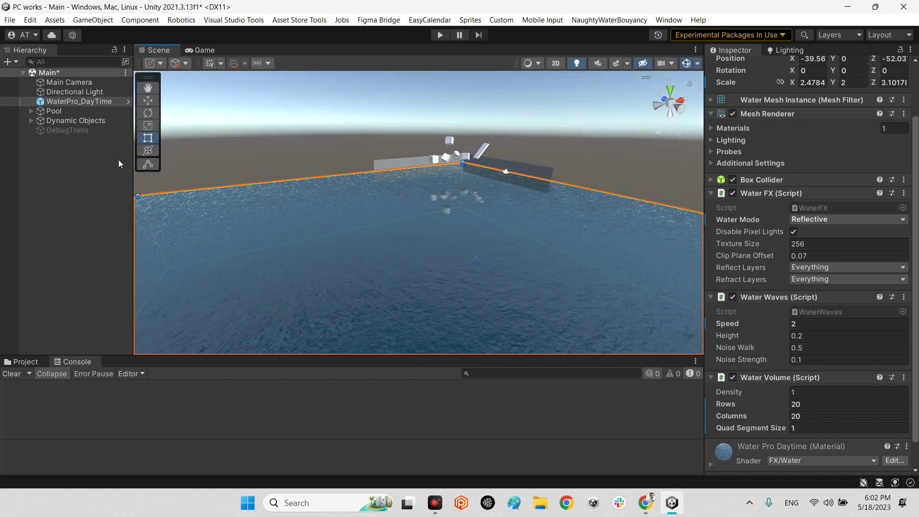
# Step: Select Bouyancy Cube_Heavy under Dynamic Objects, frame it in the Scene view and activate the Move tool
pyautogui.click(32, 120)
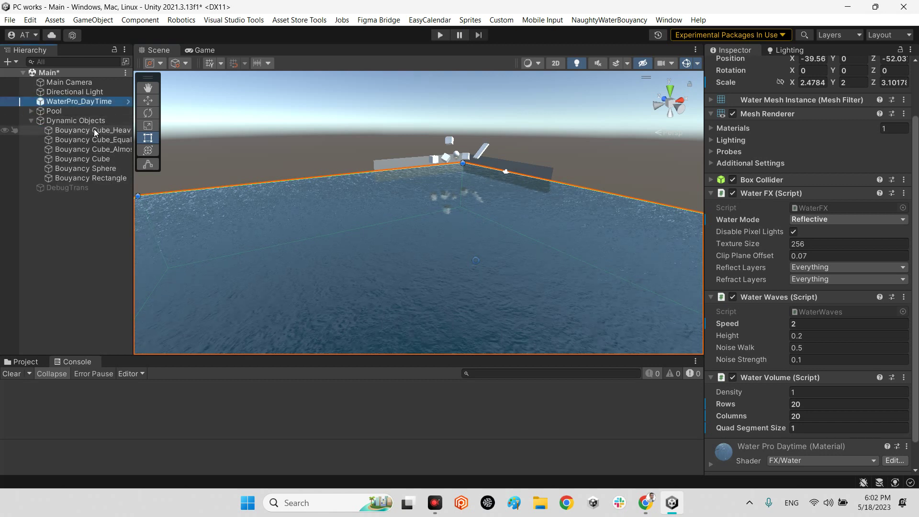
pyautogui.click(78, 130)
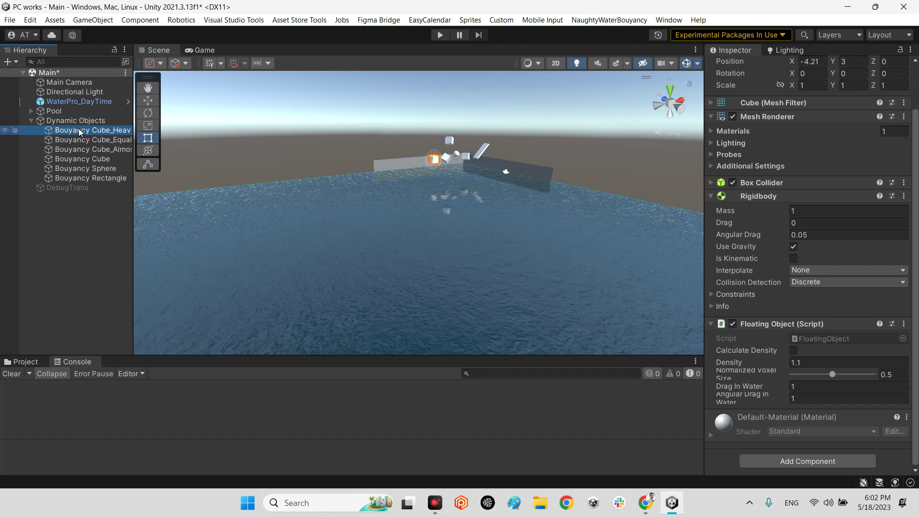
pyautogui.doubleClick(79, 131)
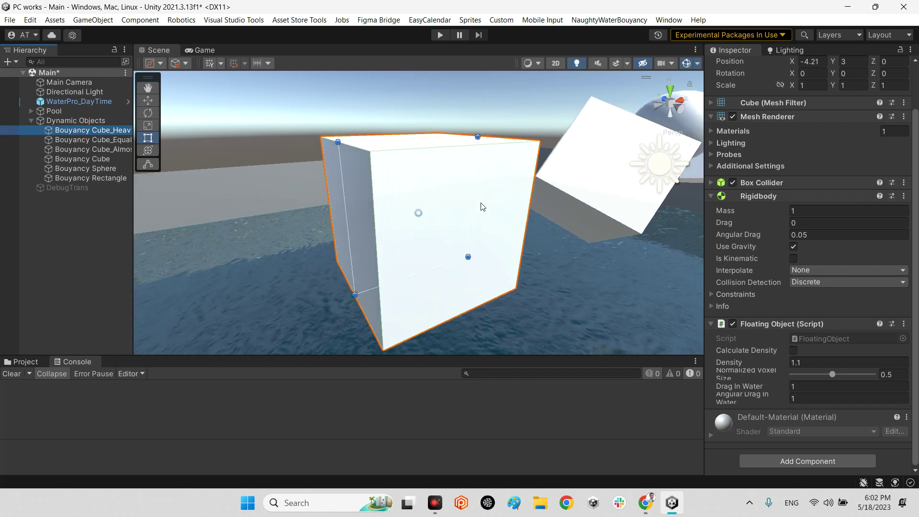
pyautogui.press('w')
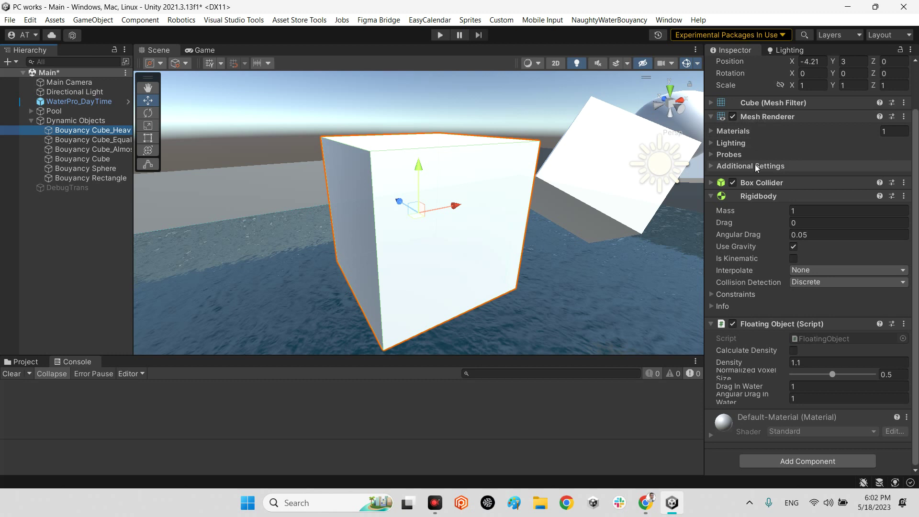
# Step: Examine the heavy cube's Box Collider, Rigidbody and Floating Object settings, widening the Inspector so the property names are readable
pyautogui.click(759, 196)
pyautogui.click(752, 233)
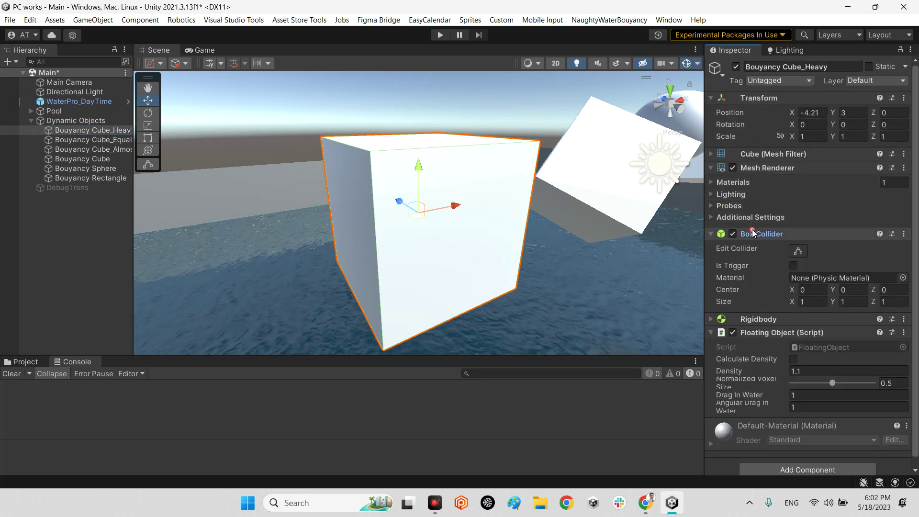
pyautogui.click(758, 319)
pyautogui.scroll(-1, 858, 330)
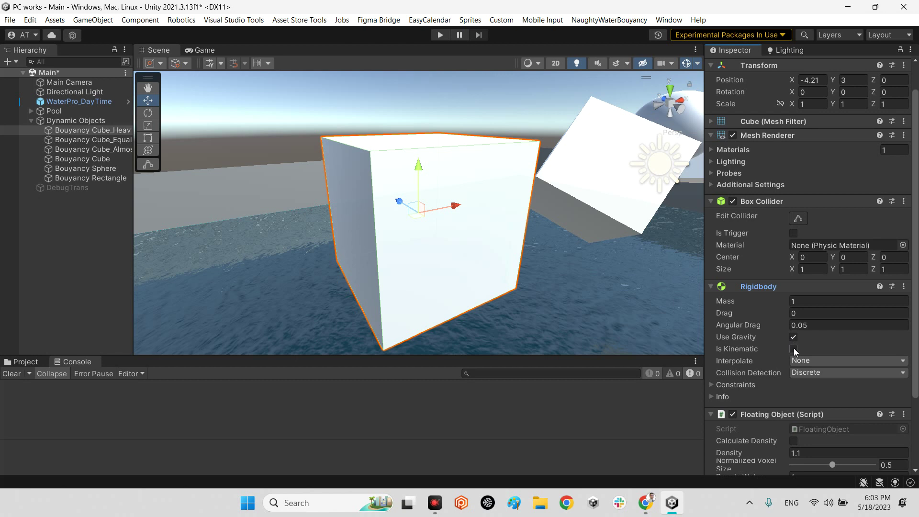
pyautogui.click(767, 136)
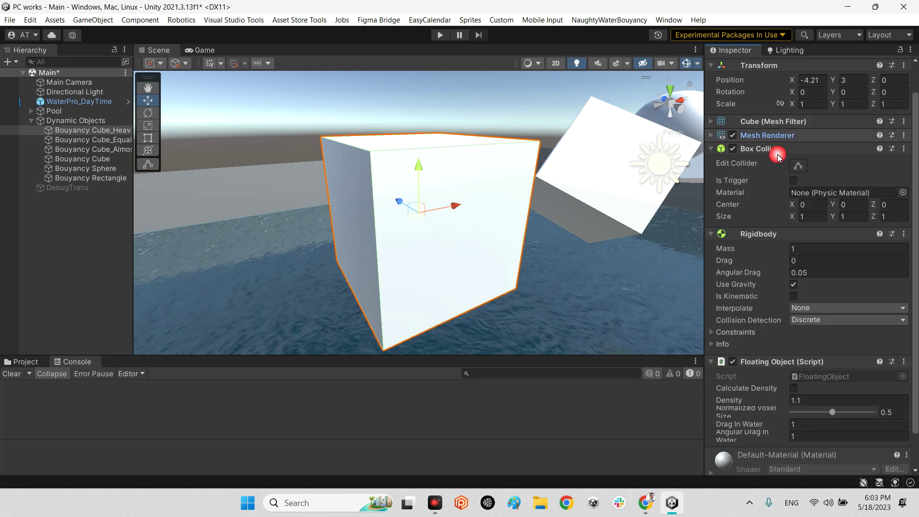
pyautogui.scroll(-2, 821, 282)
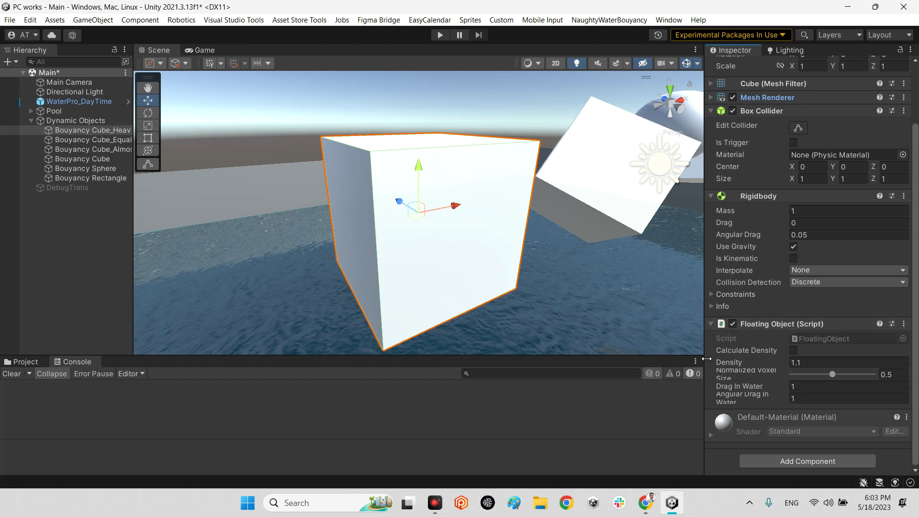
pyautogui.moveTo(704, 357); pyautogui.dragTo(653, 354)
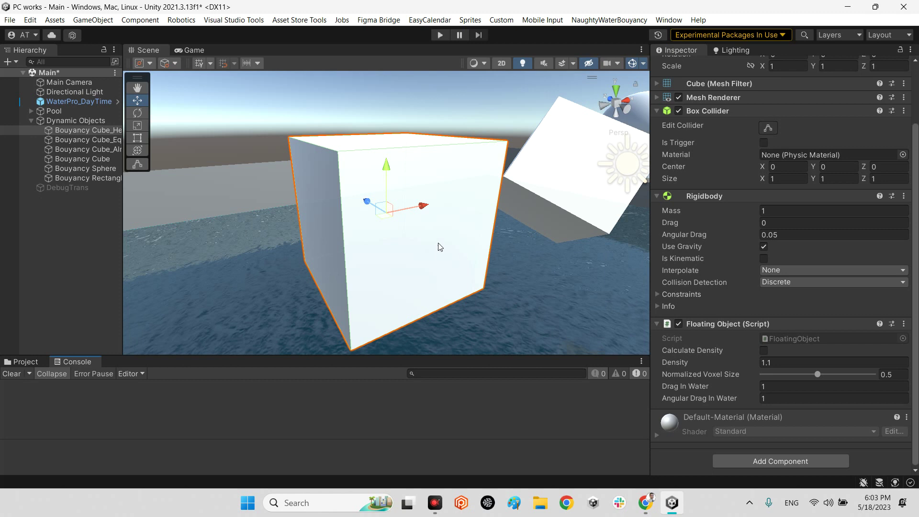
# Step: Run the Main scene in Play mode to test the floating objects in the water
pyautogui.moveTo(429, 218)
pyautogui.mouseDown(button='right')
pyautogui.moveTo(383, 216)
pyautogui.moveTo(446, 225)
pyautogui.moveTo(437, 206)
pyautogui.moveTo(435, 242)
pyautogui.moveTo(432, 207)
pyautogui.mouseUp(button='right')
pyautogui.press('s')
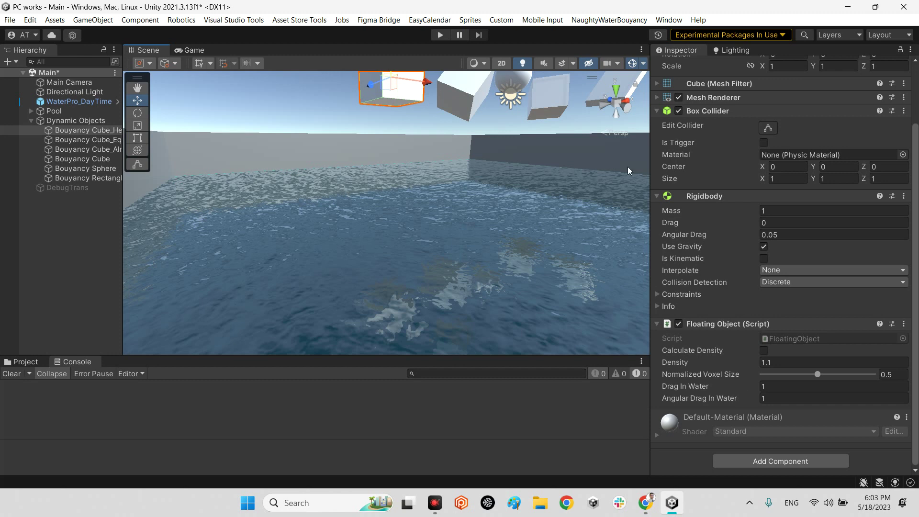
pyautogui.click(440, 35)
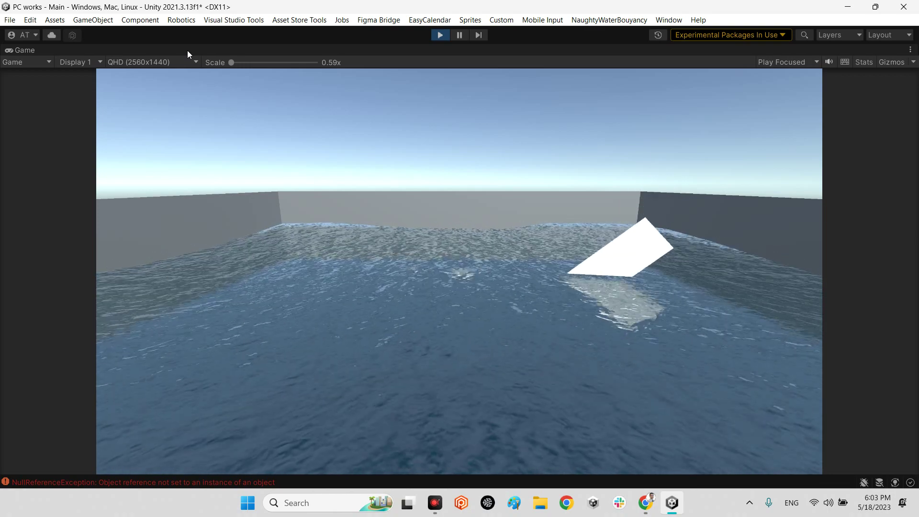
# Step: Restore the maximized Game view to the full editor layout and clear the Console messages
pyautogui.doubleClick(27, 50)
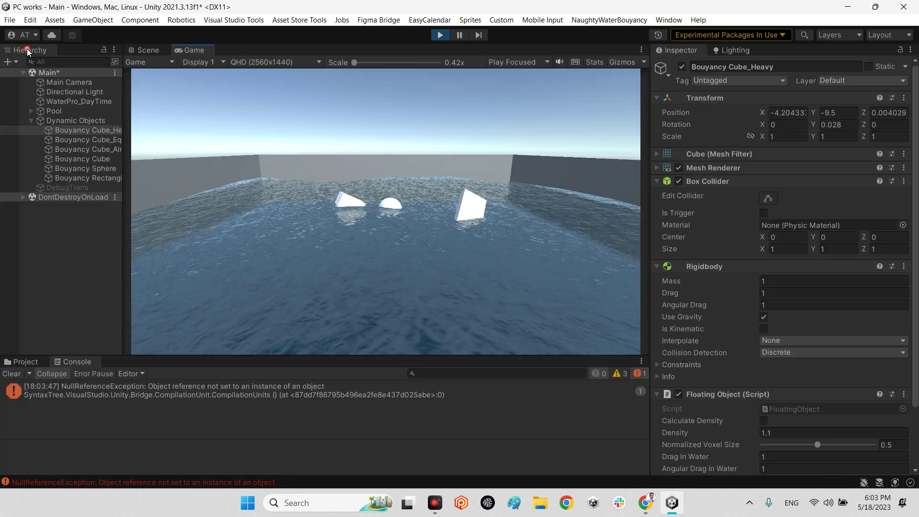
pyautogui.click(11, 373)
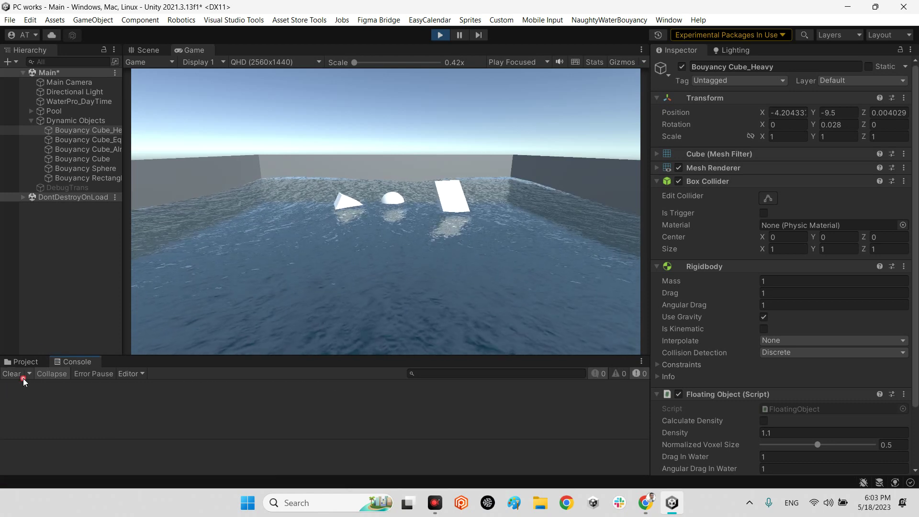
pyautogui.click(289, 273)
# Step: Examine the floating objects up close in the Scene view while the simulation runs, and exit Play mode
pyautogui.click(152, 51)
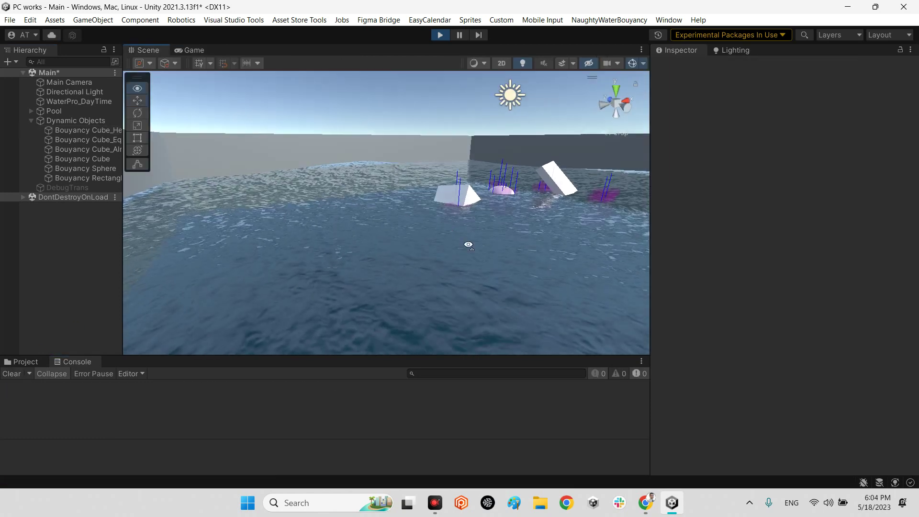
pyautogui.press('w')
pyautogui.moveTo(468, 244); pyautogui.dragTo(448, 236, button='right')
pyautogui.press('s')
pyautogui.press('w')
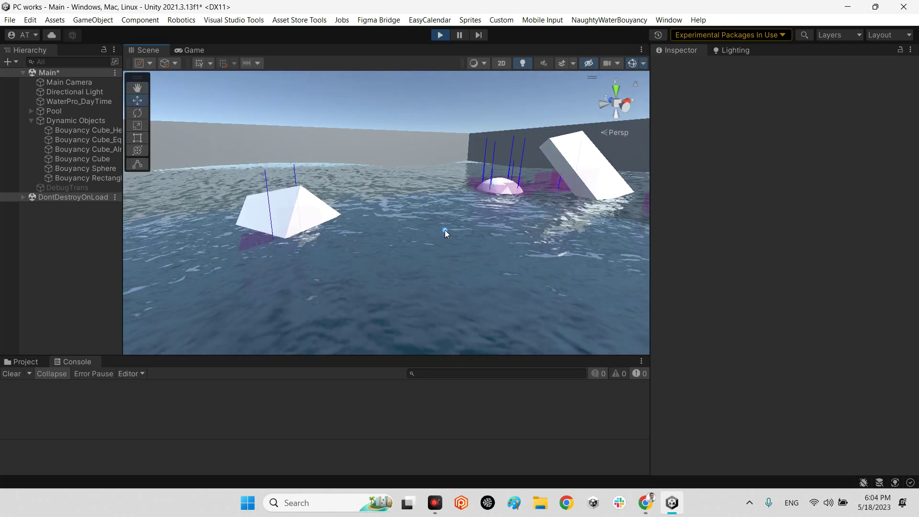
pyautogui.click(441, 34)
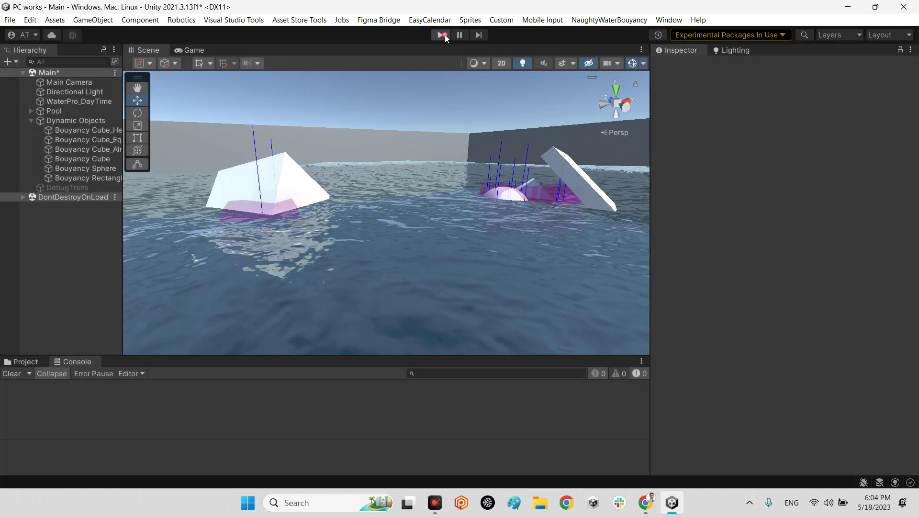
# Step: Widen the Hierarchy so the object names are readable, and select Bouyancy Sphere with all dynamic objects in view
pyautogui.moveTo(123, 222); pyautogui.dragTo(139, 222)
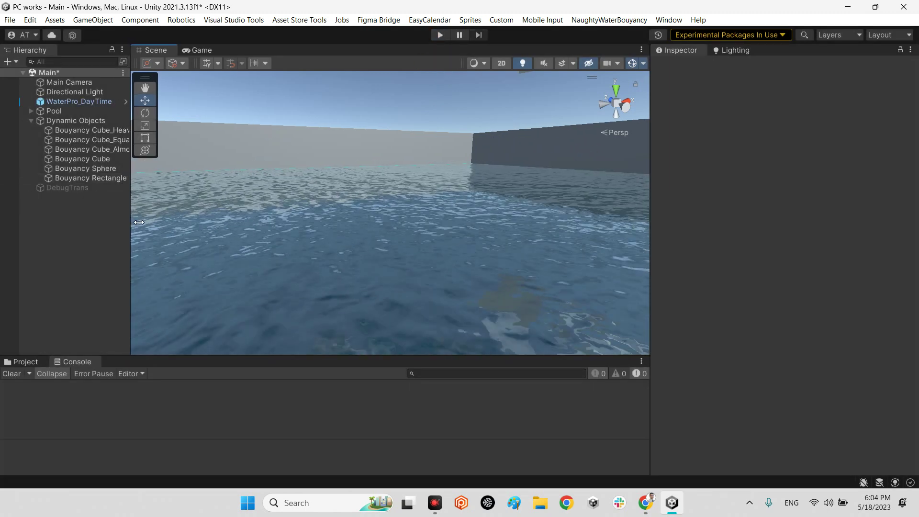
pyautogui.click(97, 170)
pyautogui.moveTo(462, 213); pyautogui.dragTo(551, 242, button='right')
pyautogui.press('s')
pyautogui.press('e')
pyautogui.press('d')
pyautogui.press('s')
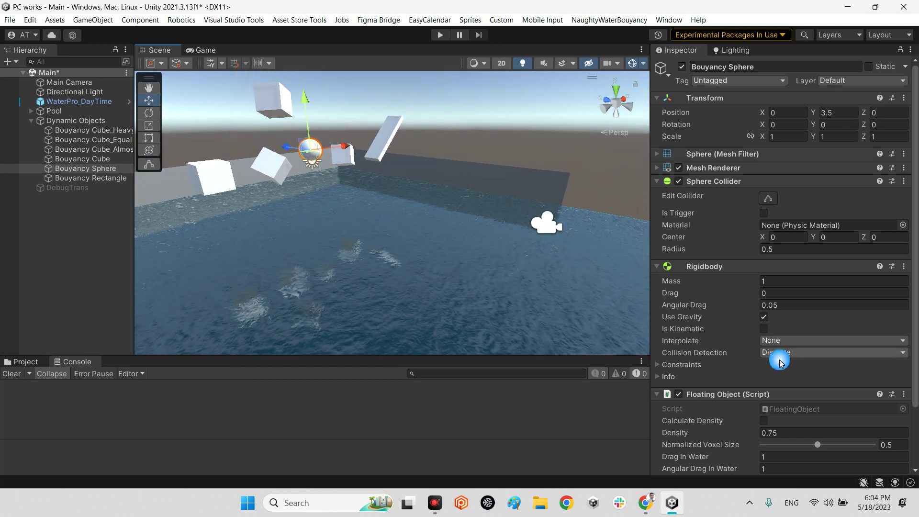
# Step: Collapse the sphere's Rigidbody and Sphere Collider, and set its Drag In Water and Angular Drag In Water to 5
pyautogui.click(716, 267)
pyautogui.click(713, 181)
pyautogui.click(834, 346)
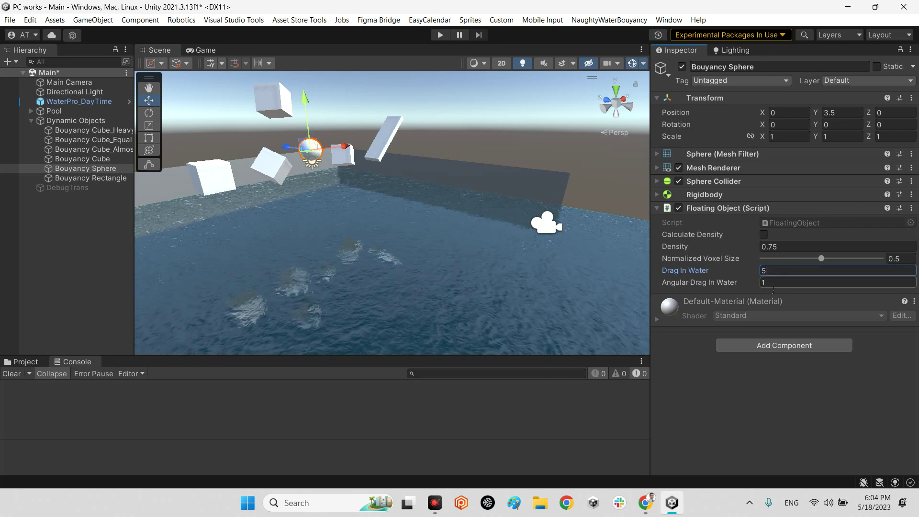
# Step: Run the scene in Play mode, examine in the Scene view how the adjusted sphere floats, and deselect it
pyautogui.click(438, 35)
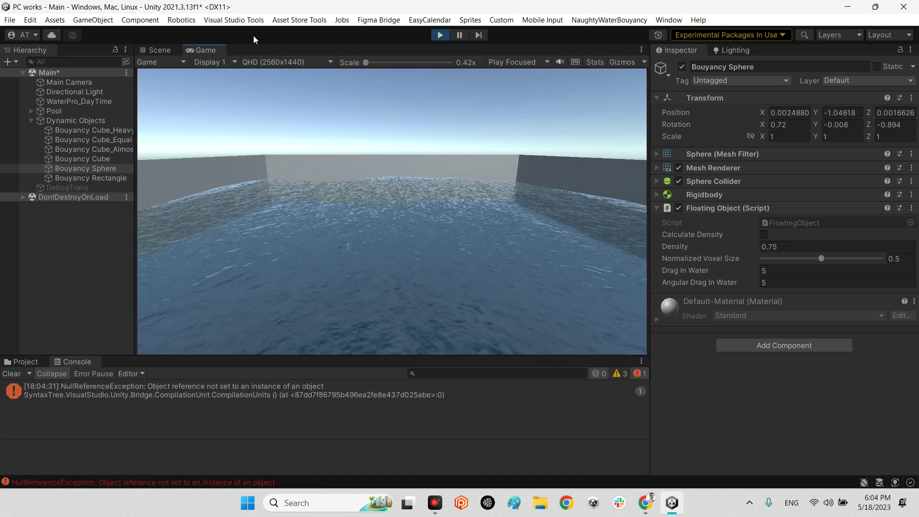
pyautogui.click(168, 50)
pyautogui.moveTo(479, 199); pyautogui.dragTo(321, 182, button='right')
pyautogui.press('w')
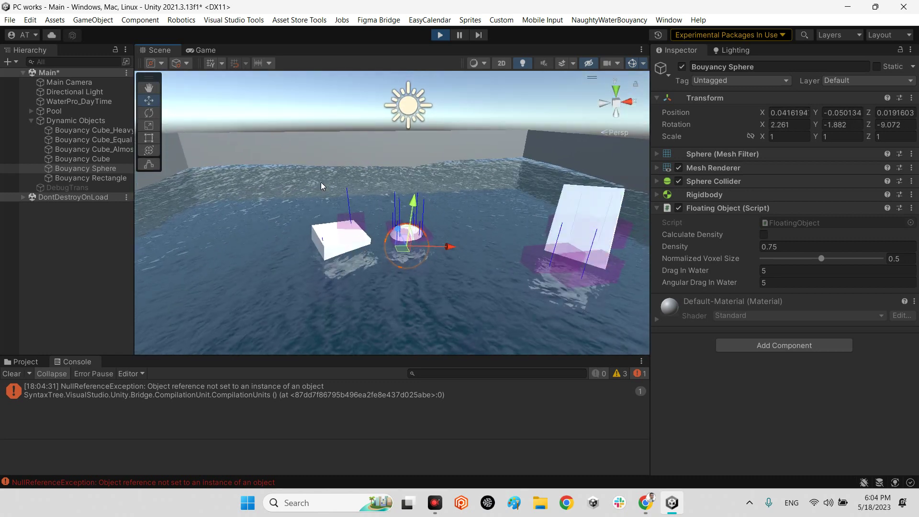
pyautogui.click(280, 87)
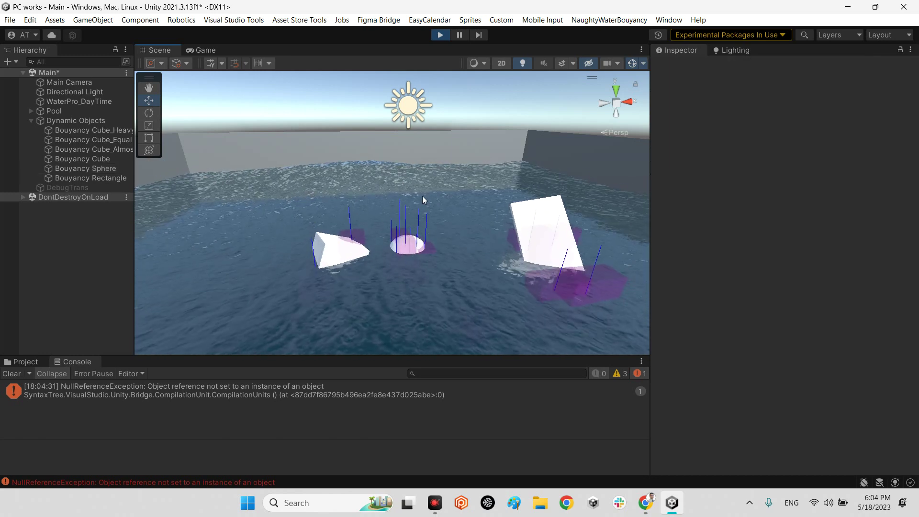
# Step: Clear the Console messages and exit Play mode
pyautogui.click(11, 373)
pyautogui.click(67, 310)
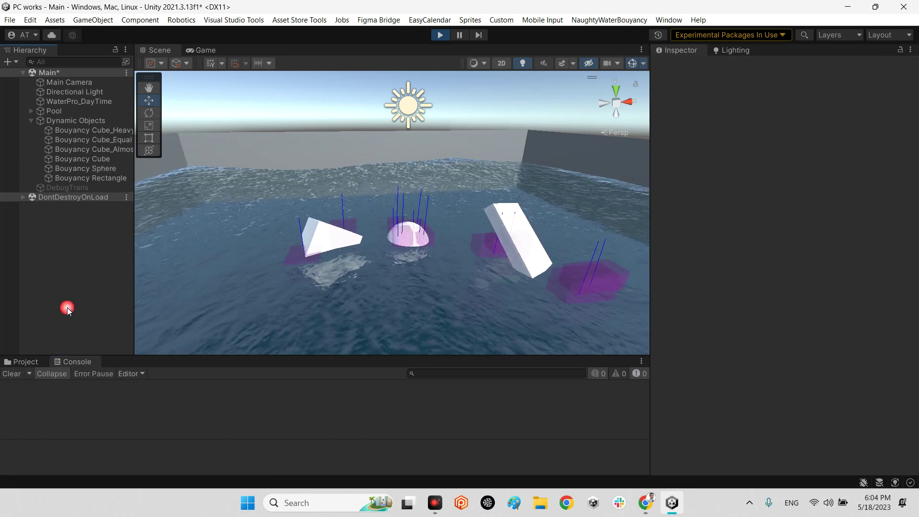
pyautogui.click(440, 35)
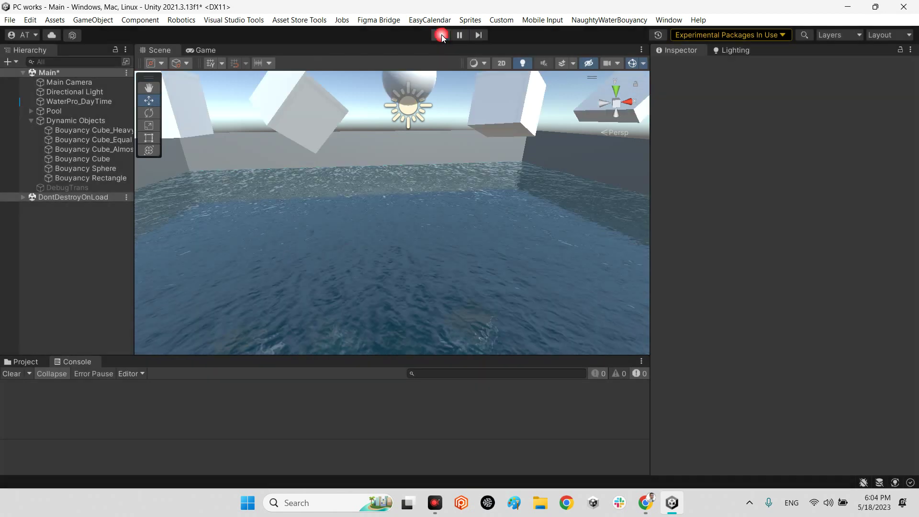